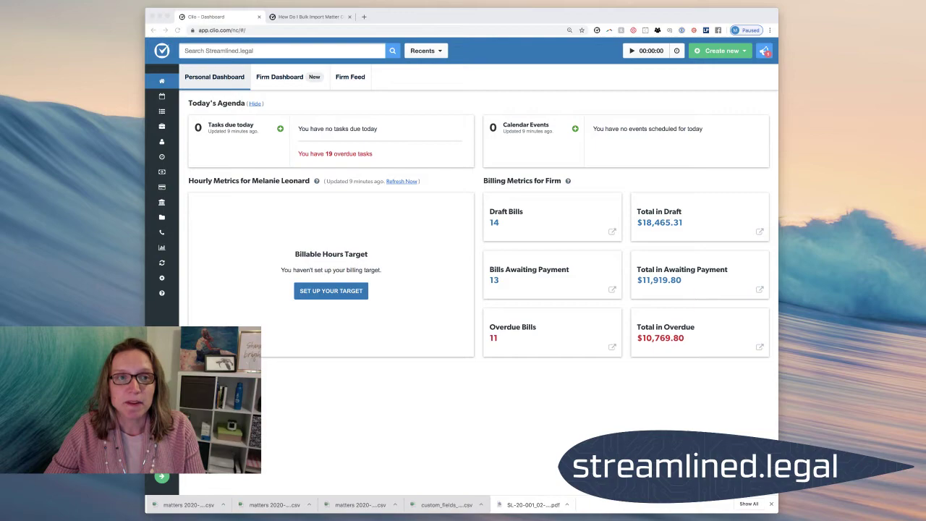
# - Read the bulk import article's Objective, Additional Information and Procedure sections, then return to the dashboard
pyautogui.click(317, 19)
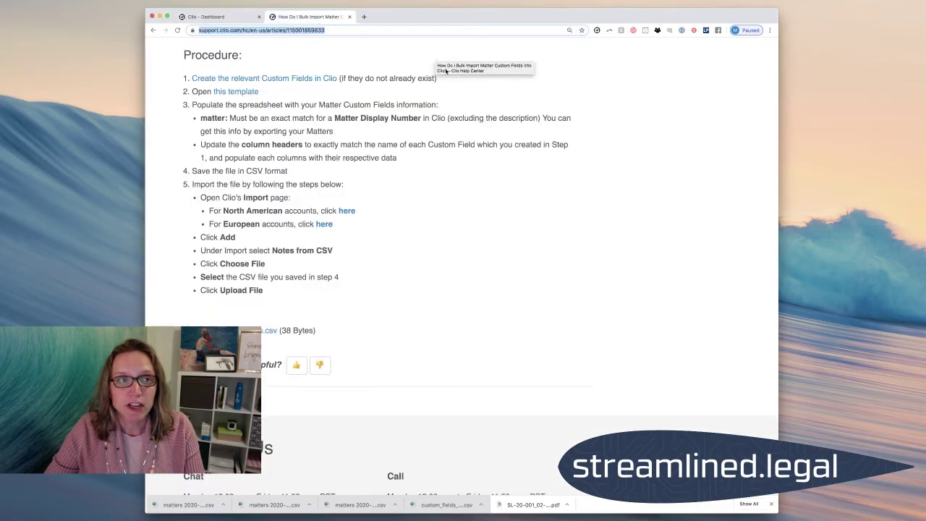
pyautogui.scroll(10, 479, 116)
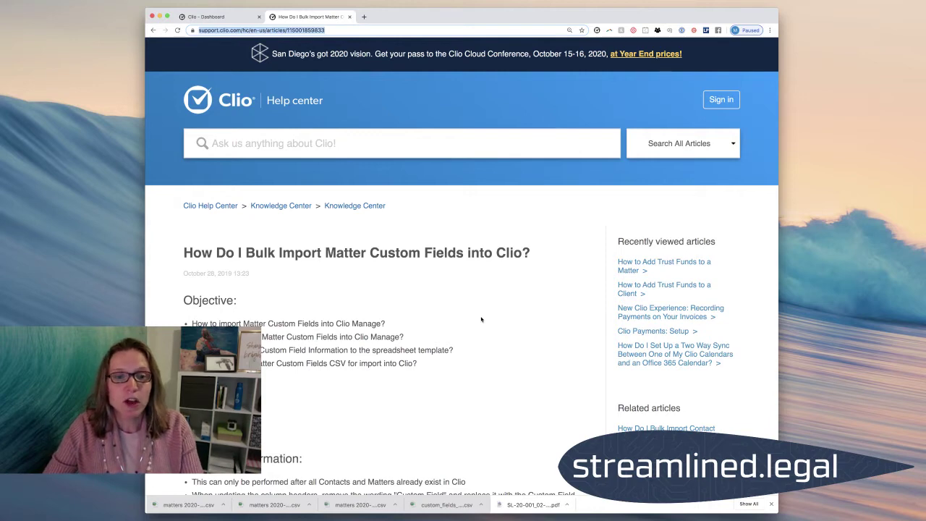
pyautogui.scroll(-3, 515, 345)
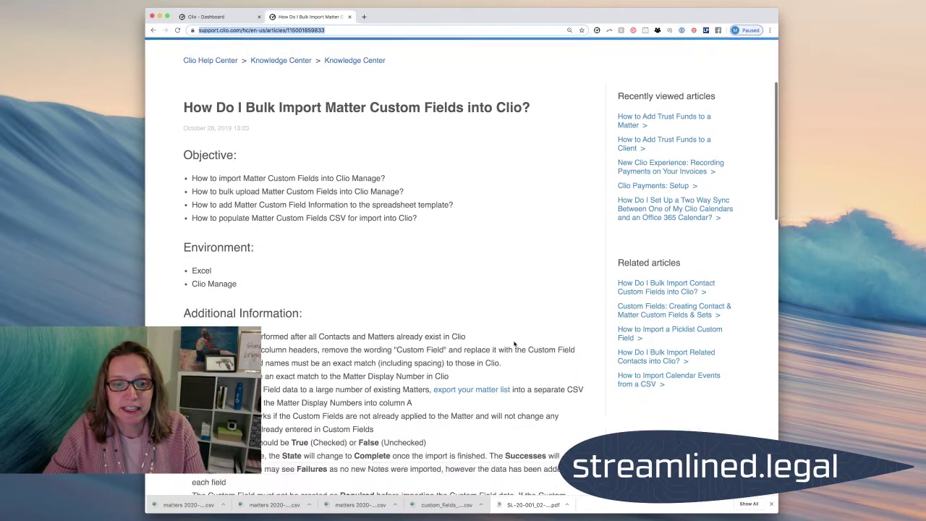
pyautogui.scroll(-5, 514, 345)
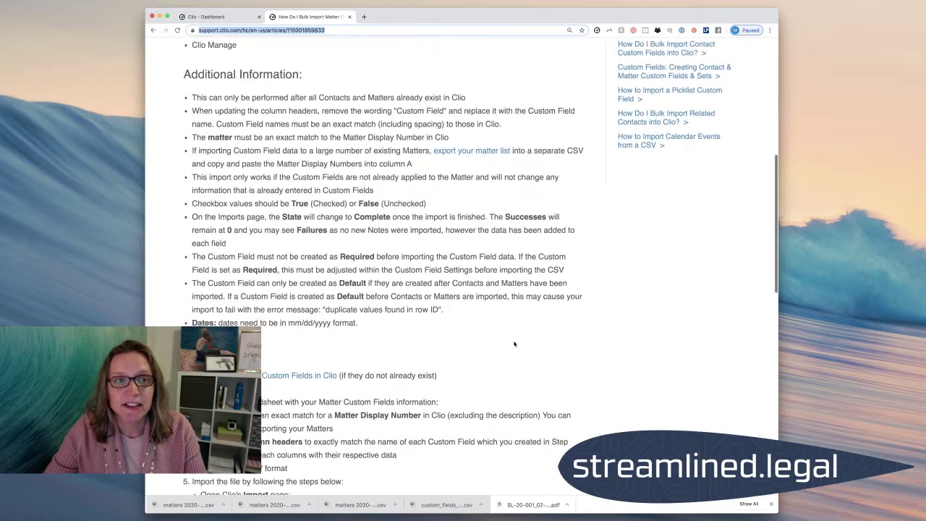
pyautogui.scroll(-1, 514, 344)
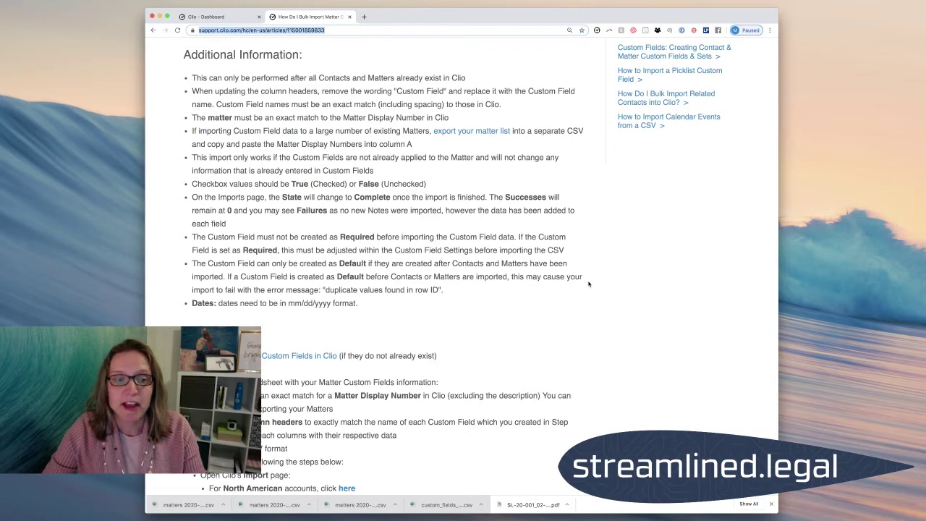
pyautogui.scroll(-10, 588, 284)
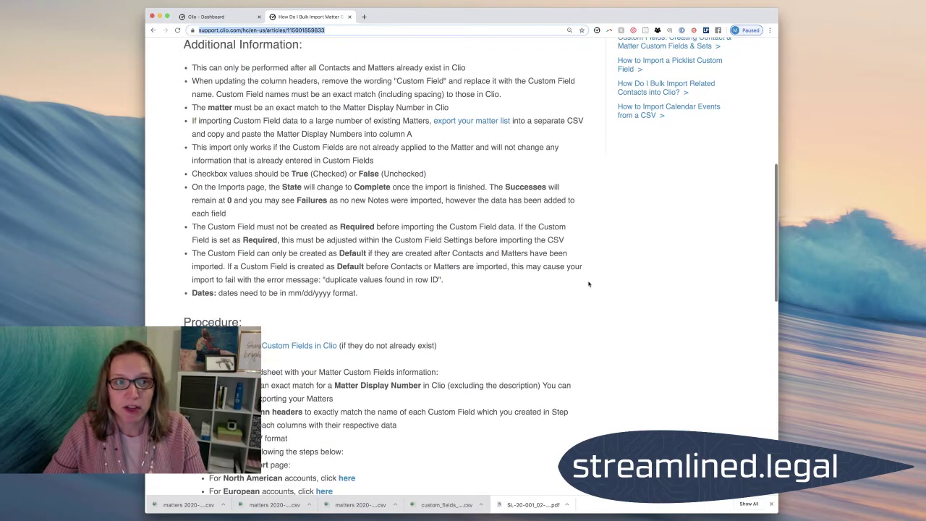
pyautogui.scroll(-1, 588, 283)
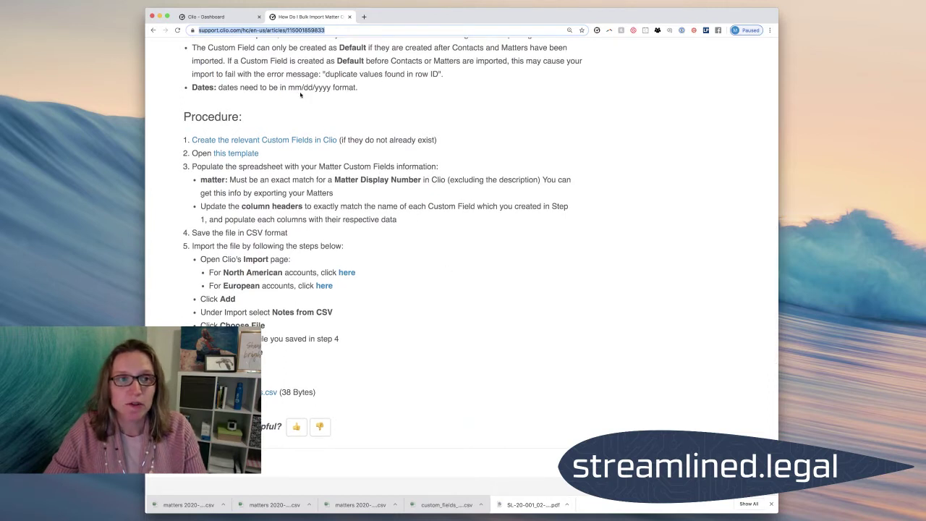
pyautogui.click(217, 17)
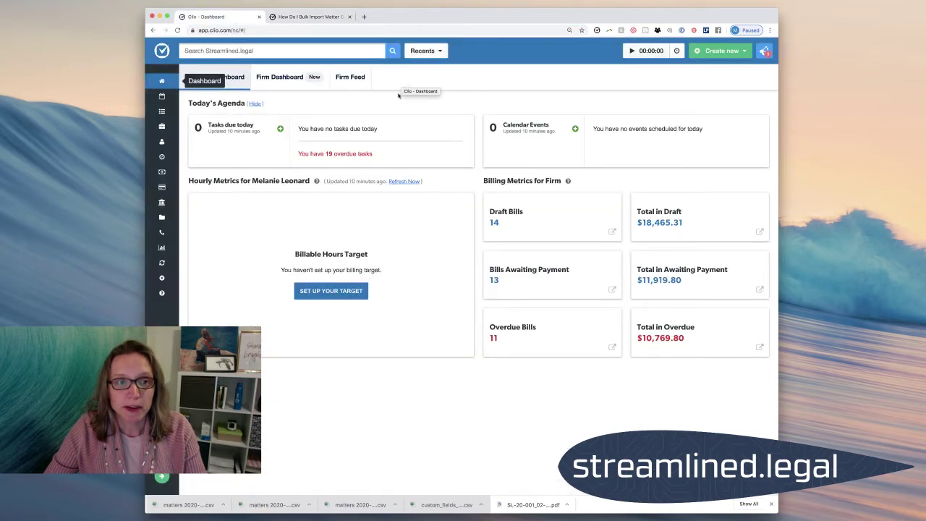
# - Open the Matters list showing all 37 open matters with clients and responsible attorneys
pyautogui.click(162, 128)
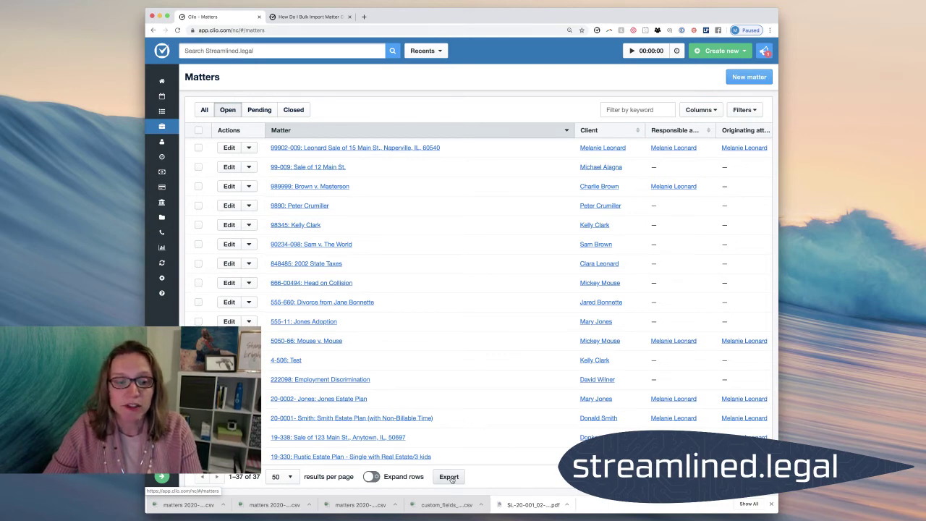
pyautogui.click(94, 75)
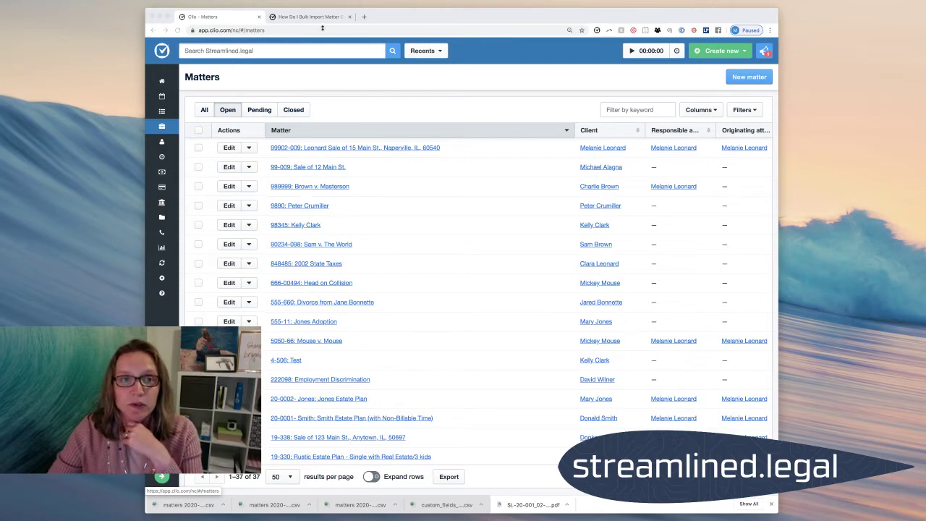
# - Download the custom fields import template from the 'this template' link in the article's Procedure
pyautogui.click(316, 17)
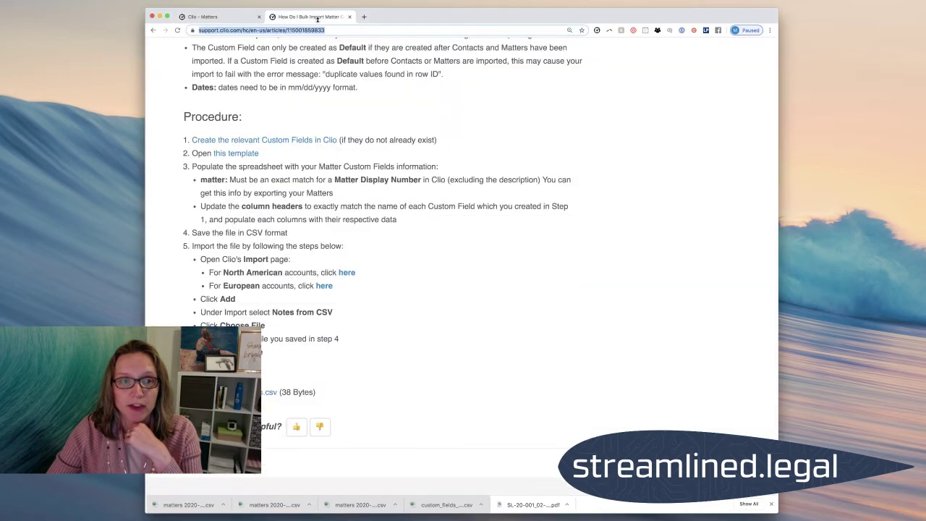
pyautogui.click(226, 154)
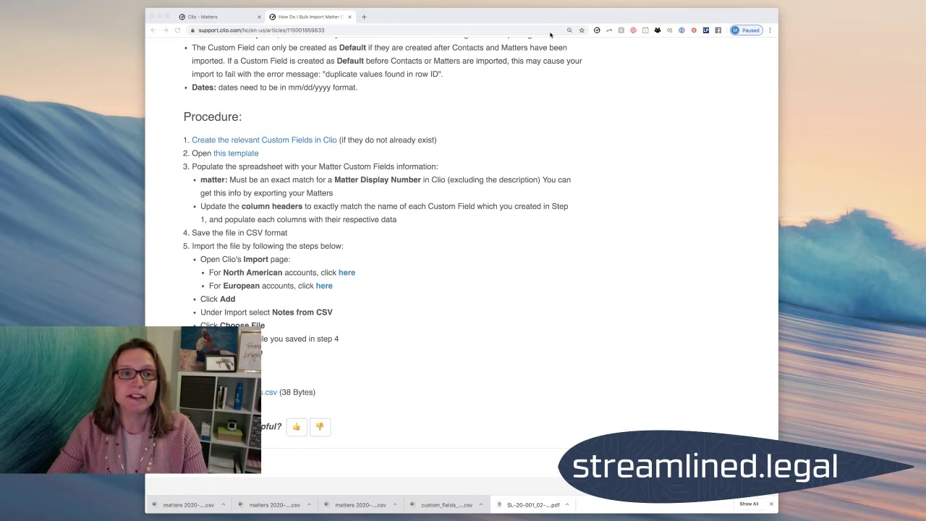
# - Open Settings > Custom Fields and review Matter Custom Fields such as Date of Marriage, Children and Date of Service
pyautogui.click(234, 17)
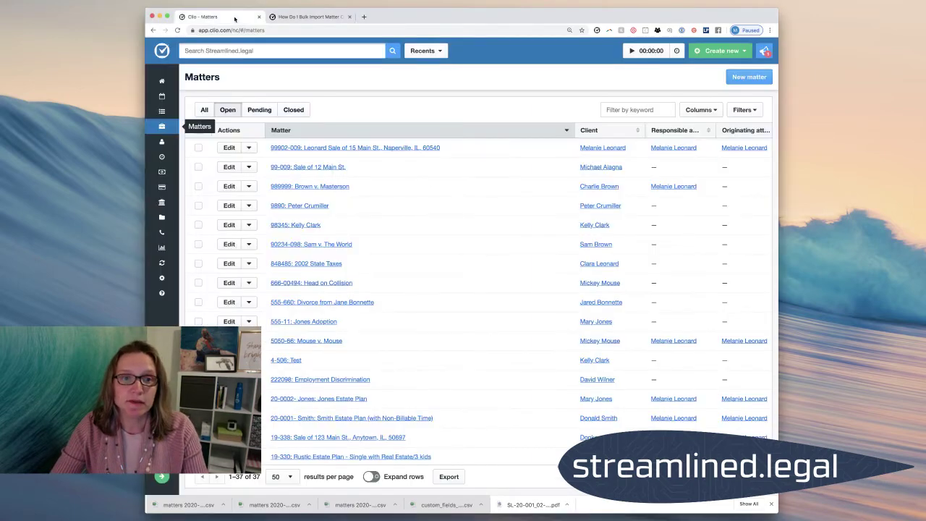
pyautogui.click(161, 279)
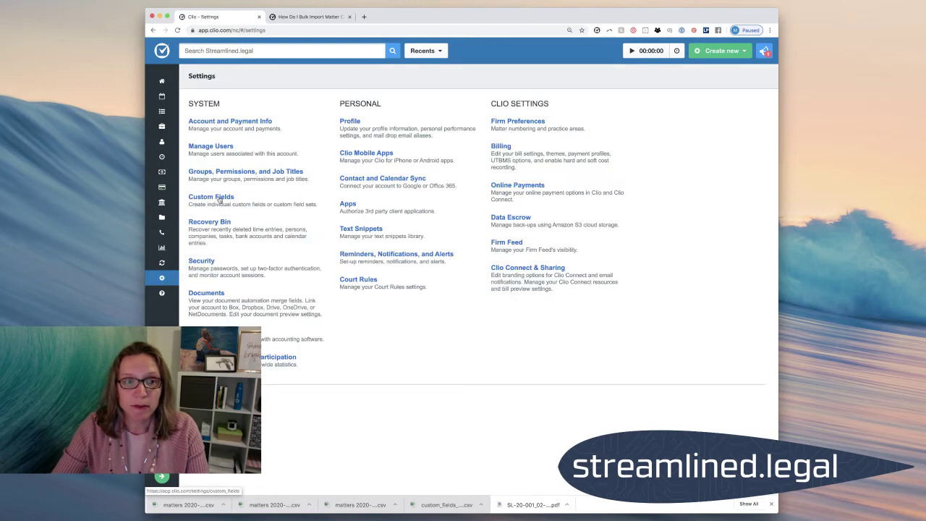
pyautogui.click(217, 201)
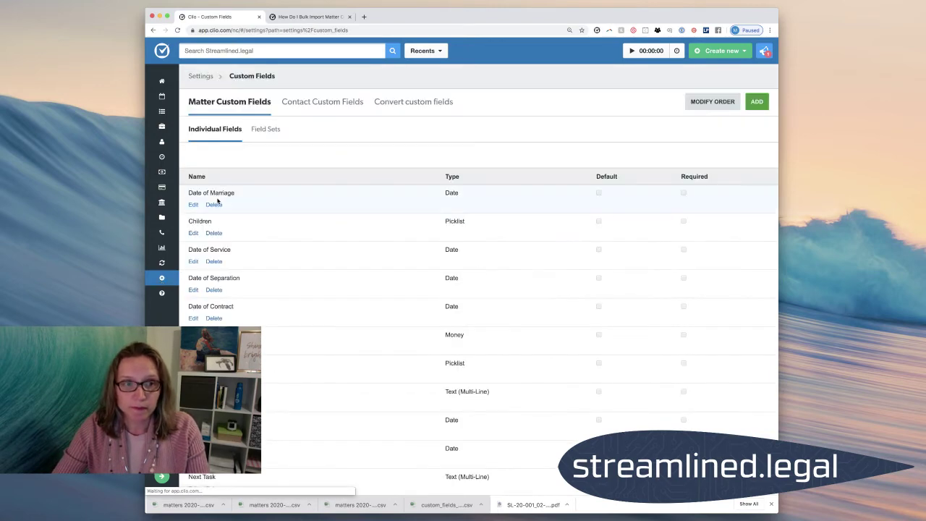
pyautogui.scroll(-10, 374, 322)
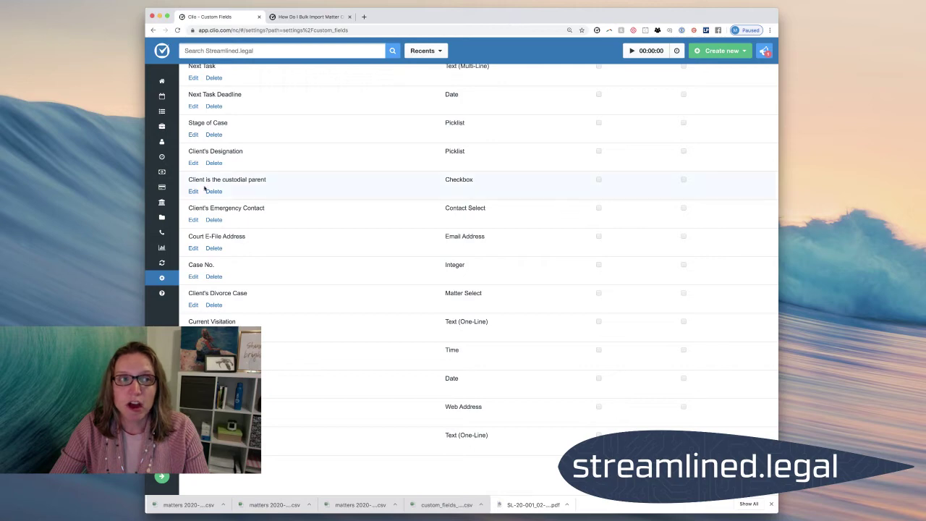
pyautogui.click(129, 76)
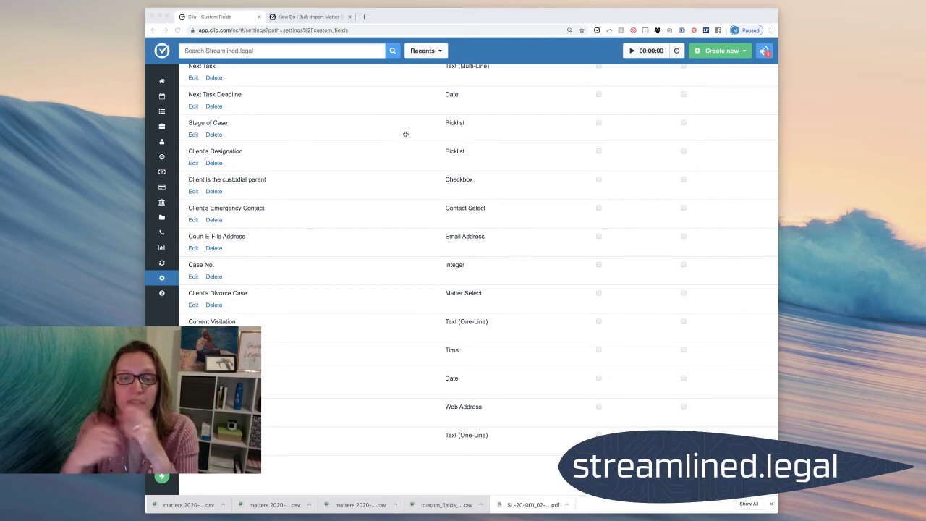
pyautogui.click(460, 15)
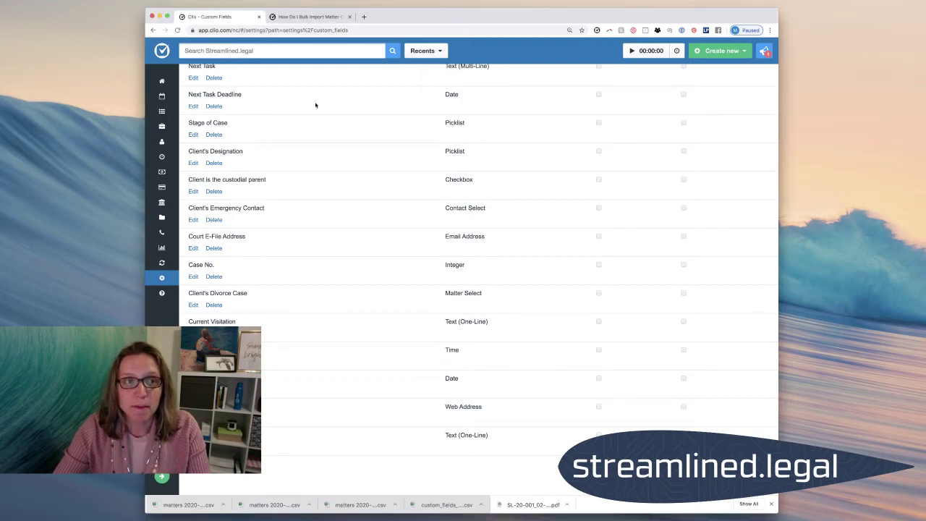
pyautogui.scroll(6, 314, 128)
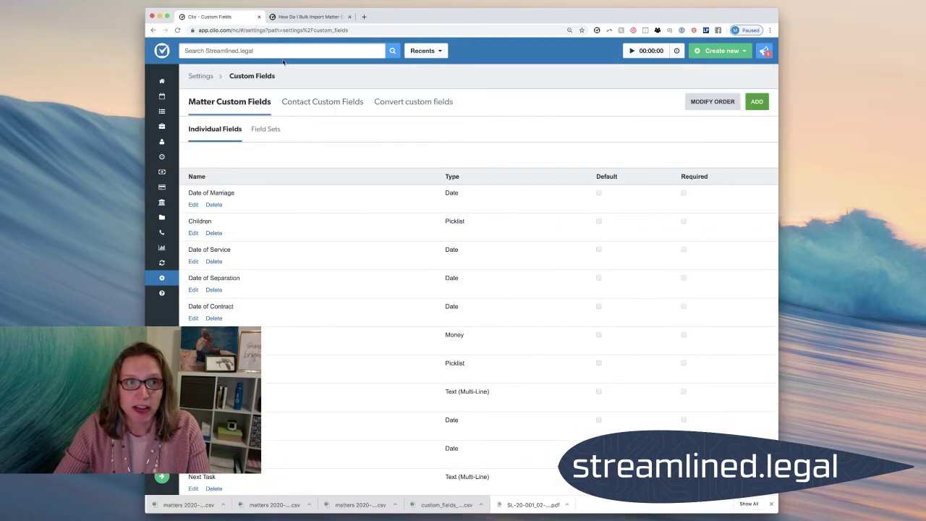
pyautogui.click(283, 32)
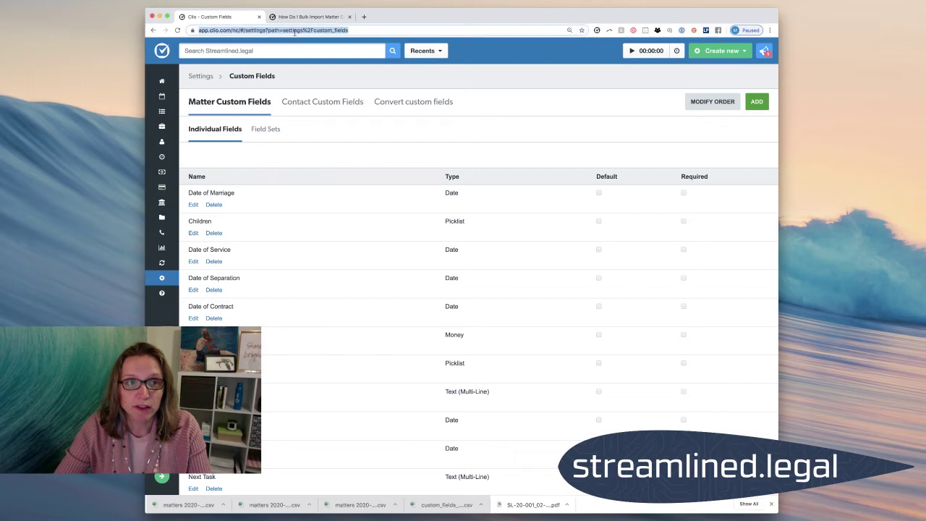
# - Go to app.clio.com/imports and start a new import from the Imports page
pyautogui.press('End')
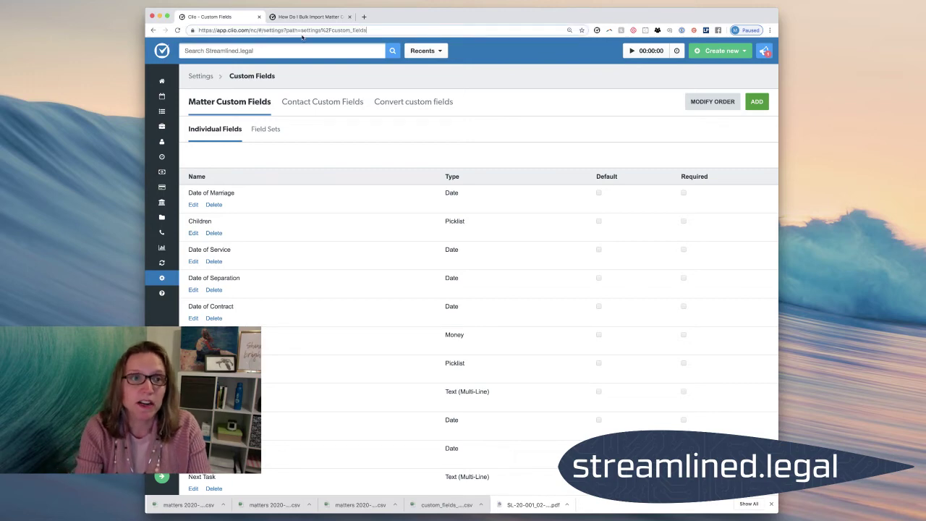
pyautogui.press('BackSpace')
pyautogui.press('BackSpace')
pyautogui.press('BackSpace')
pyautogui.press('BackSpace')
pyautogui.press('BackSpace')
pyautogui.press('BackSpace')
pyautogui.press('BackSpace')
pyautogui.press('BackSpace')
pyautogui.press('BackSpace')
pyautogui.press('BackSpace')
pyautogui.press('BackSpace')
pyautogui.press('BackSpace')
pyautogui.press('BackSpace')
pyautogui.press('BackSpace')
pyautogui.press('BackSpace')
pyautogui.press('BackSpace')
pyautogui.press('BackSpace')
pyautogui.press('BackSpace')
pyautogui.press('BackSpace')
pyautogui.press('BackSpace')
pyautogui.press('BackSpace')
pyautogui.press('BackSpace')
pyautogui.press('BackSpace')
pyautogui.press('BackSpace')
pyautogui.press('BackSpace')
pyautogui.press('BackSpace')
pyautogui.press('BackSpace')
pyautogui.press('BackSpace')
pyautogui.press('BackSpace')
pyautogui.press('BackSpace')
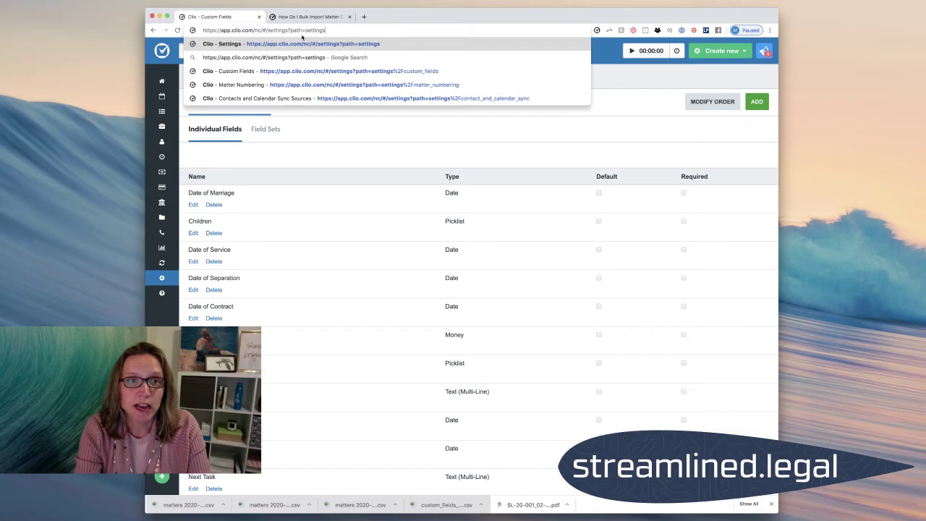
pyautogui.press('BackSpace')
pyautogui.press('BackSpace')
pyautogui.press('BackSpace')
pyautogui.press('BackSpace')
pyautogui.press('BackSpace')
pyautogui.press('BackSpace')
pyautogui.press('BackSpace')
pyautogui.press('BackSpace')
pyautogui.press('BackSpace')
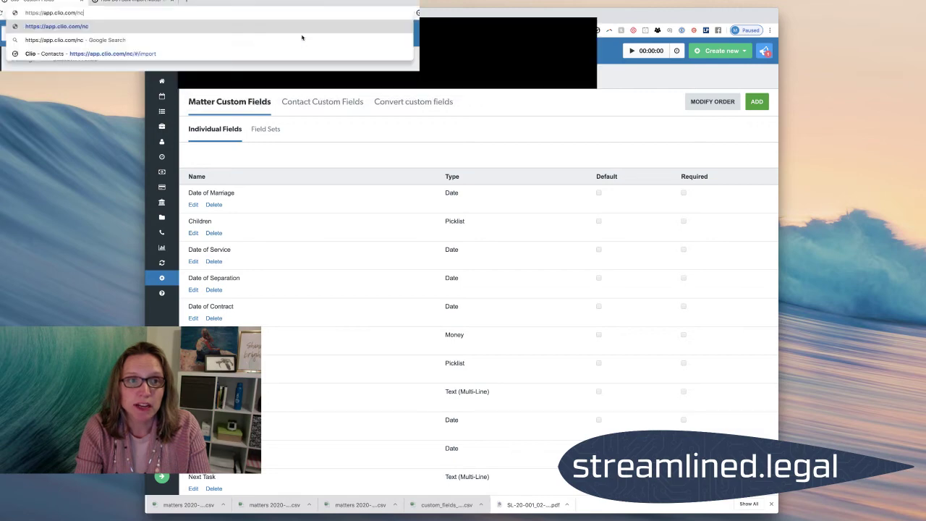
pyautogui.write('imports')
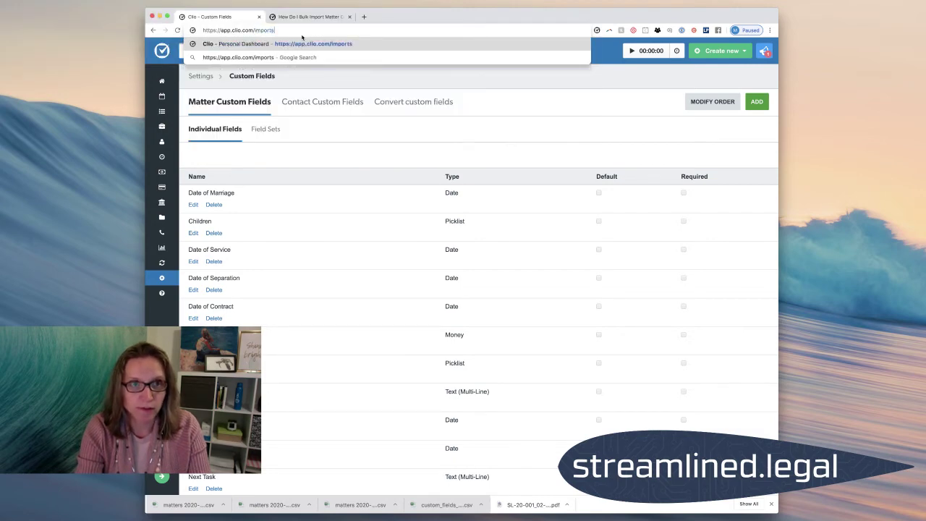
pyautogui.press('Return')
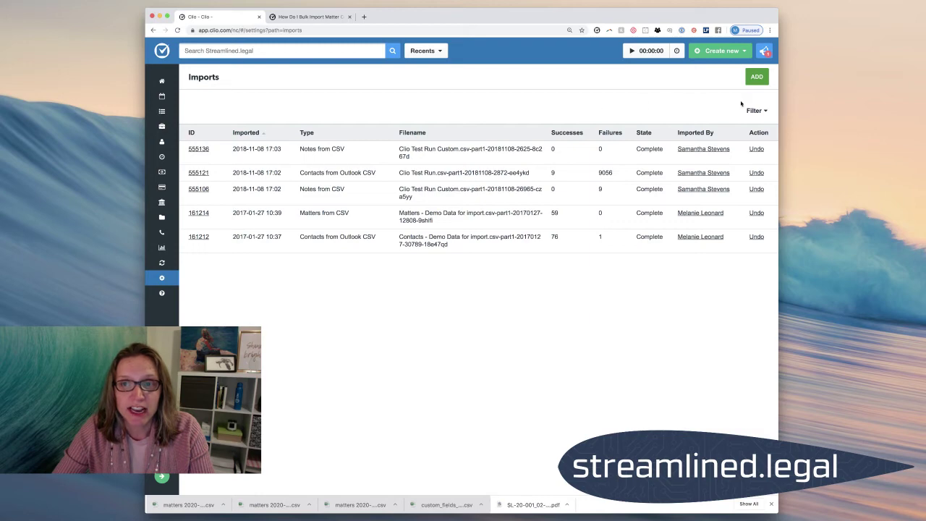
pyautogui.click(758, 77)
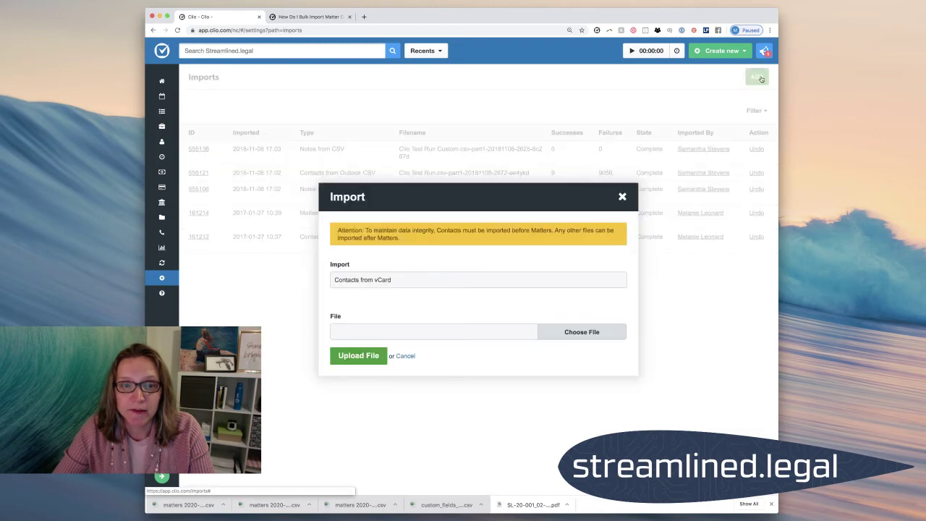
# - Upload custom_fields_matters test.csv as a Notes from CSV import
pyautogui.click(448, 282)
pyautogui.scroll(-3, 430, 372)
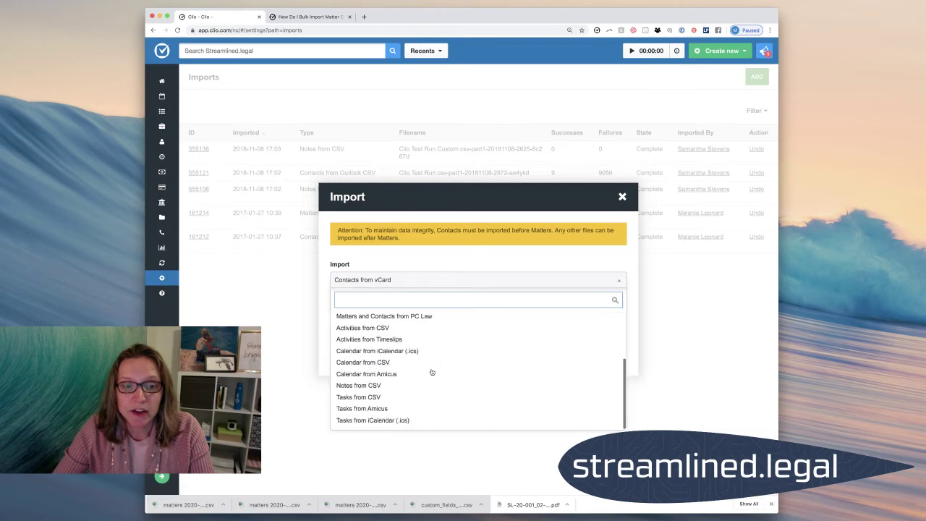
pyautogui.click(383, 386)
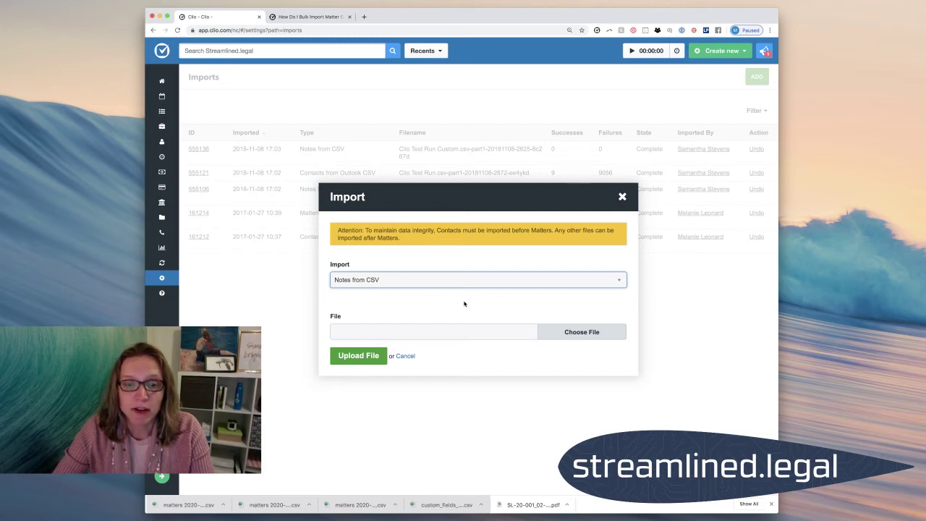
pyautogui.click(561, 331)
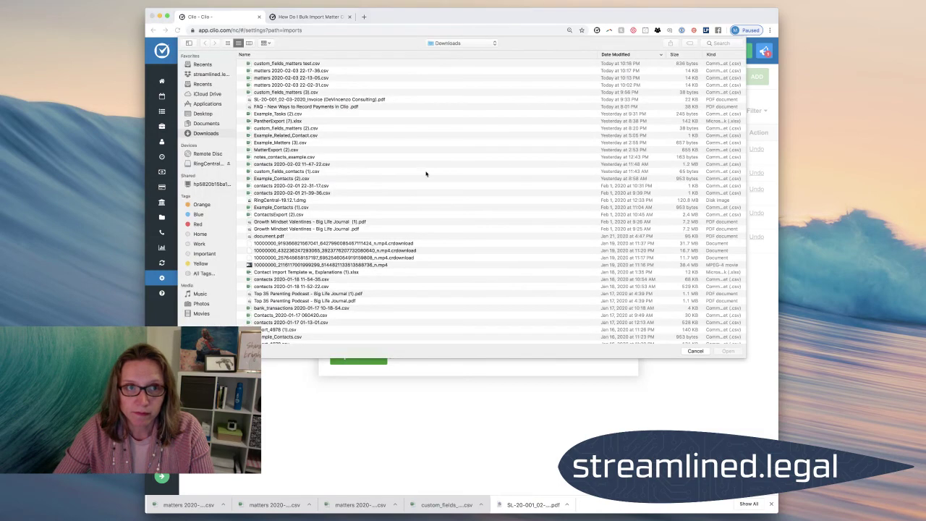
pyautogui.click(295, 63)
pyautogui.click(726, 350)
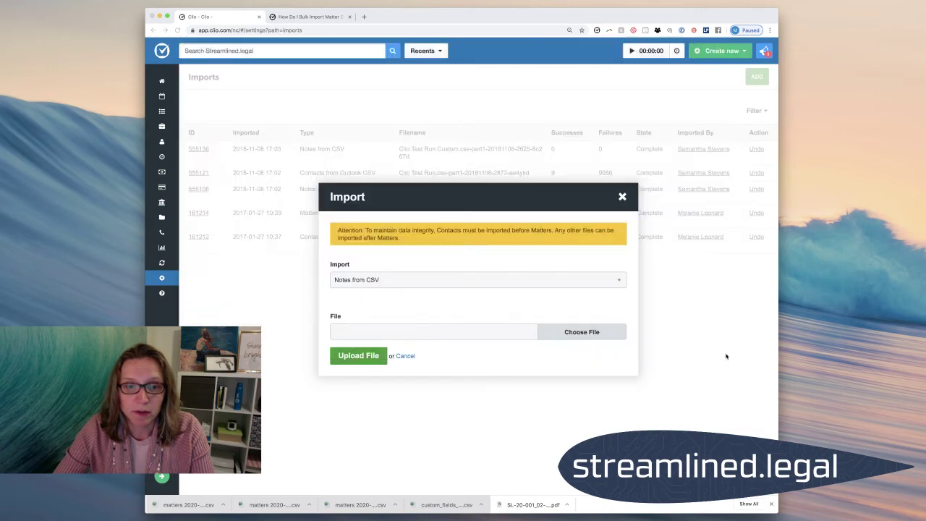
pyautogui.click(363, 355)
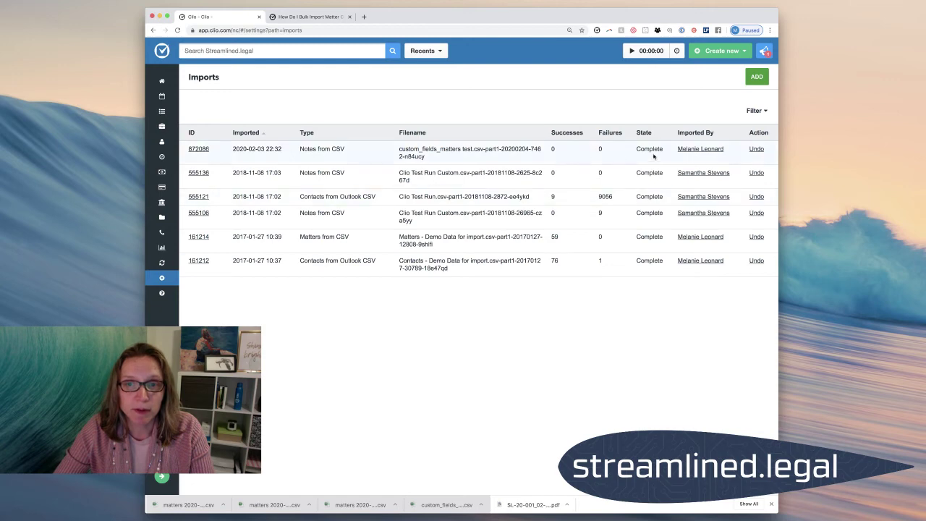
pyautogui.moveTo(633, 150); pyautogui.dragTo(662, 149)
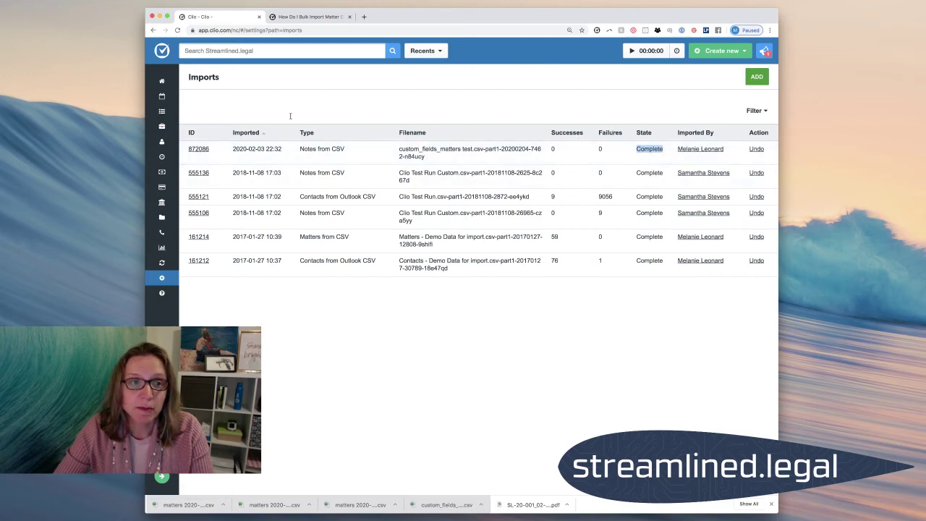
# - Open matter 98345, verify its Case Value reads $10,000.00, and go back to the Matters list
pyautogui.click(162, 126)
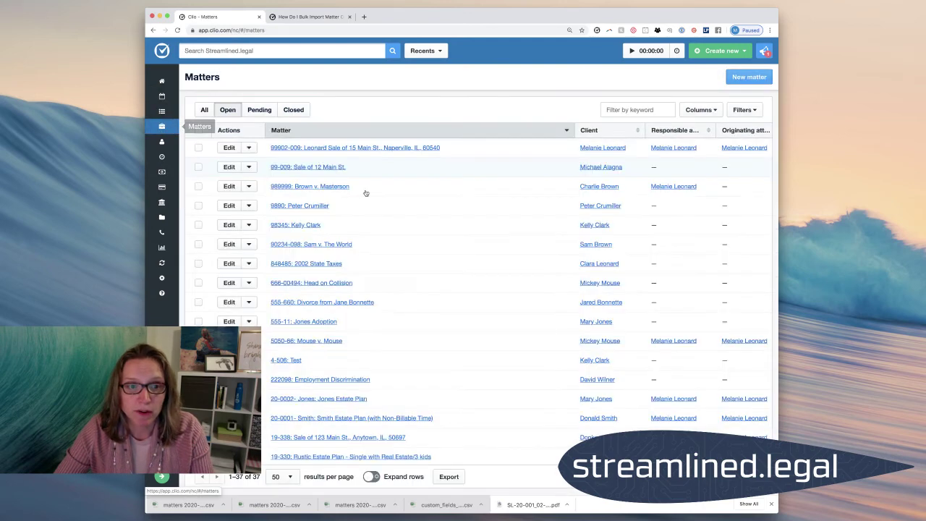
pyautogui.click(306, 228)
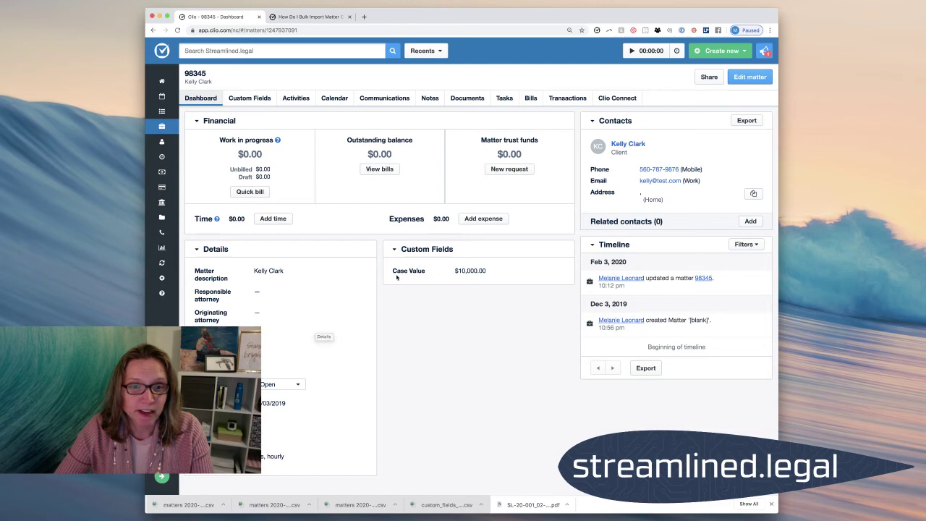
pyautogui.moveTo(454, 271); pyautogui.dragTo(491, 274)
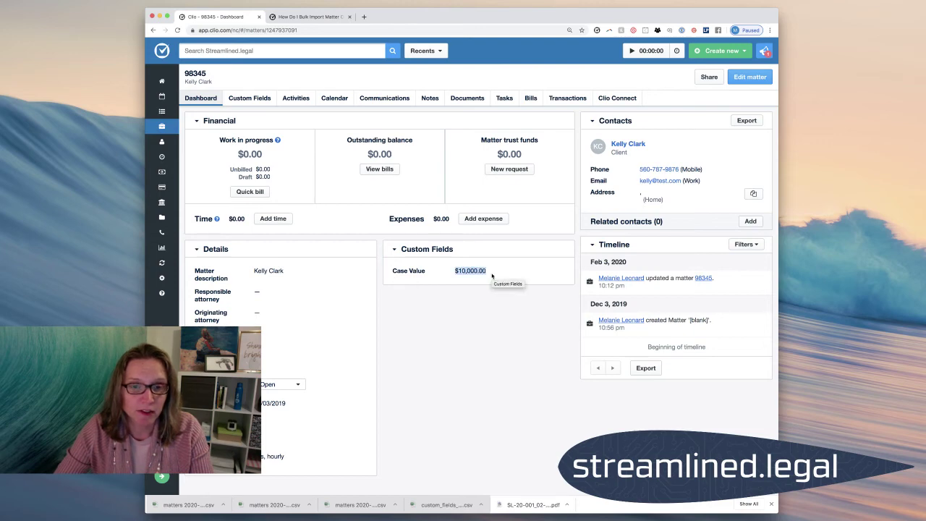
pyautogui.click(499, 295)
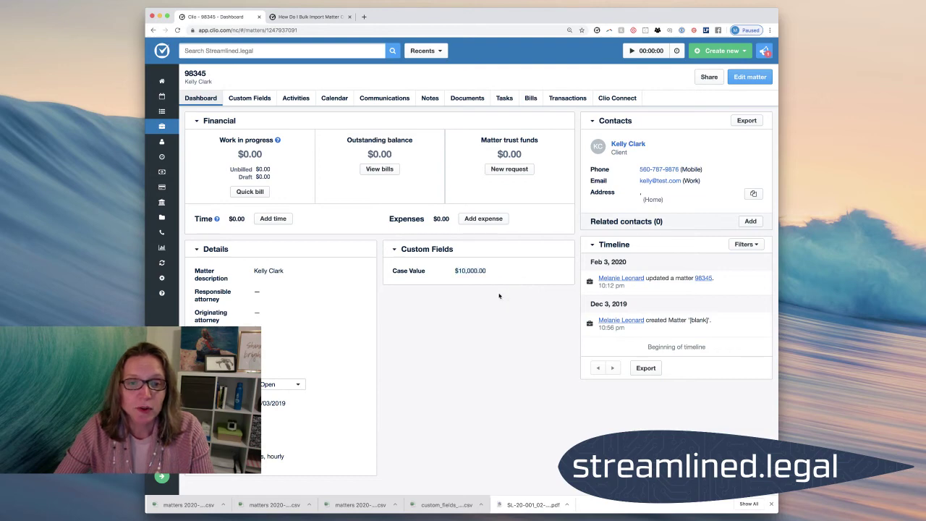
pyautogui.moveTo(496, 272); pyautogui.dragTo(379, 272)
pyautogui.click(437, 274)
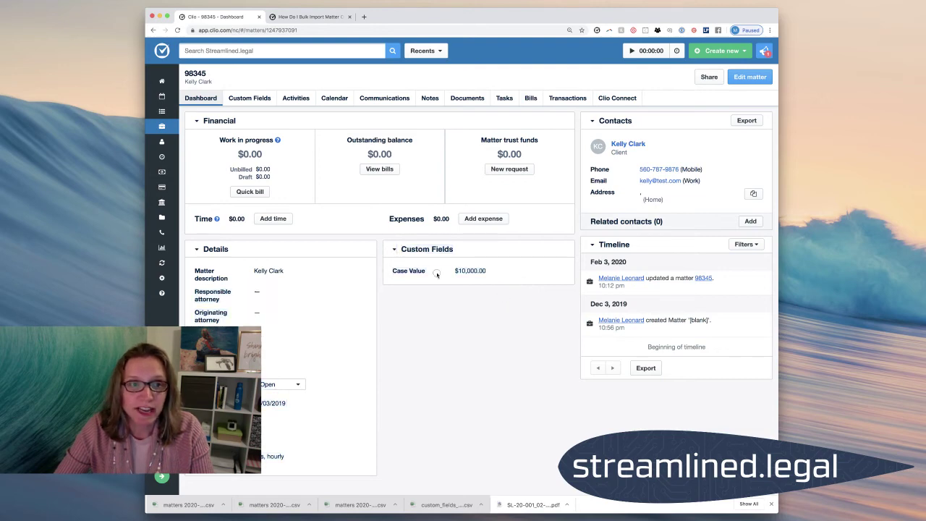
pyautogui.click(161, 126)
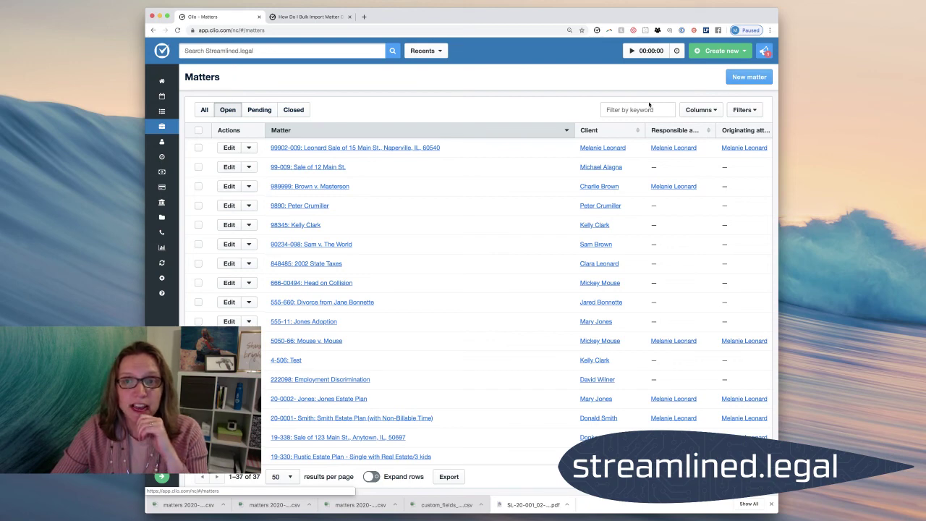
# - Add the Case Value column and remove Actions, Responsible attorney, Originating attorney, Practice area and Open date
pyautogui.click(699, 110)
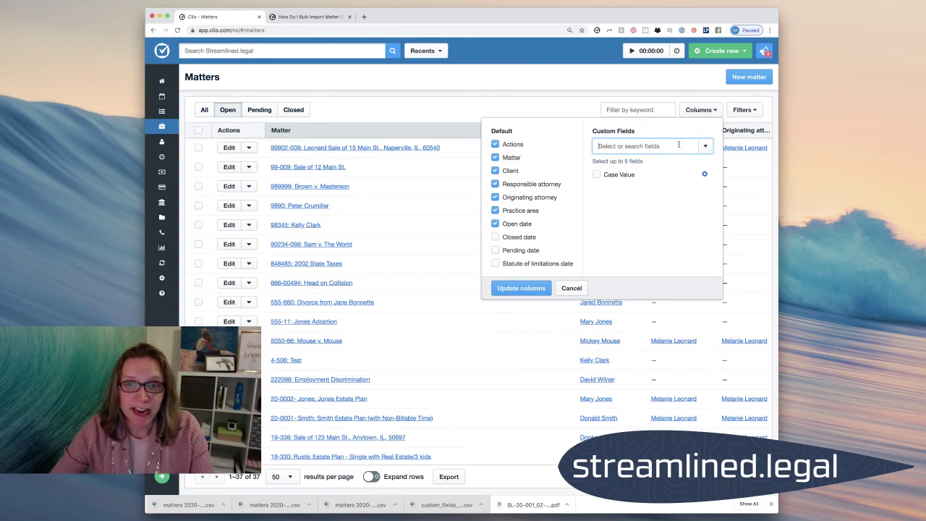
pyautogui.write('case')
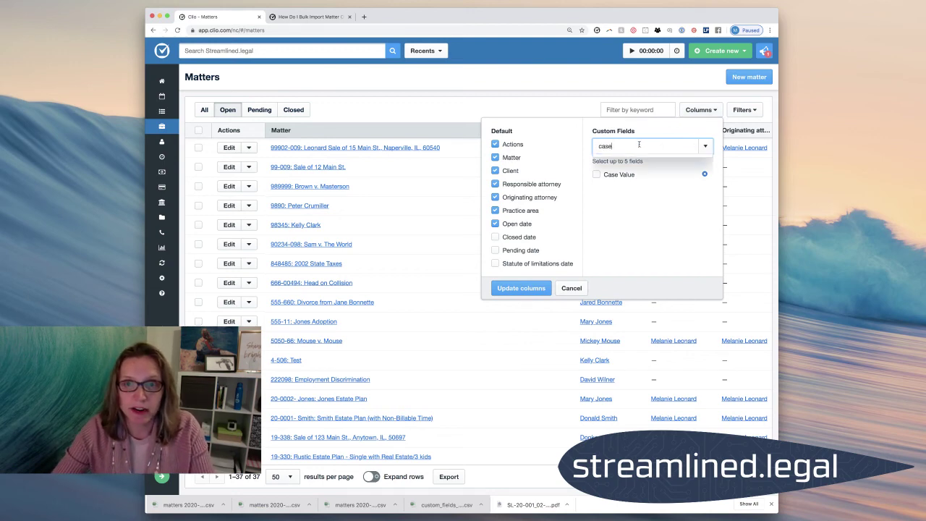
pyautogui.click(602, 167)
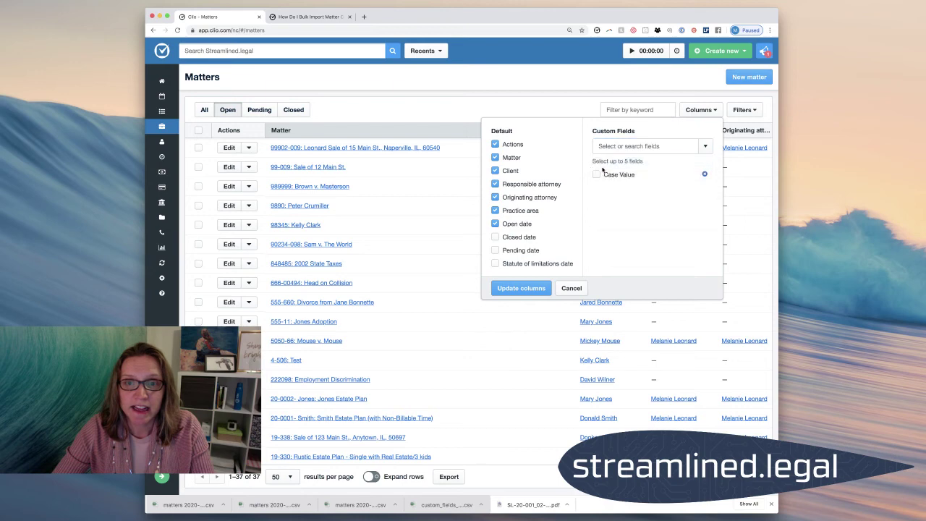
pyautogui.click(596, 175)
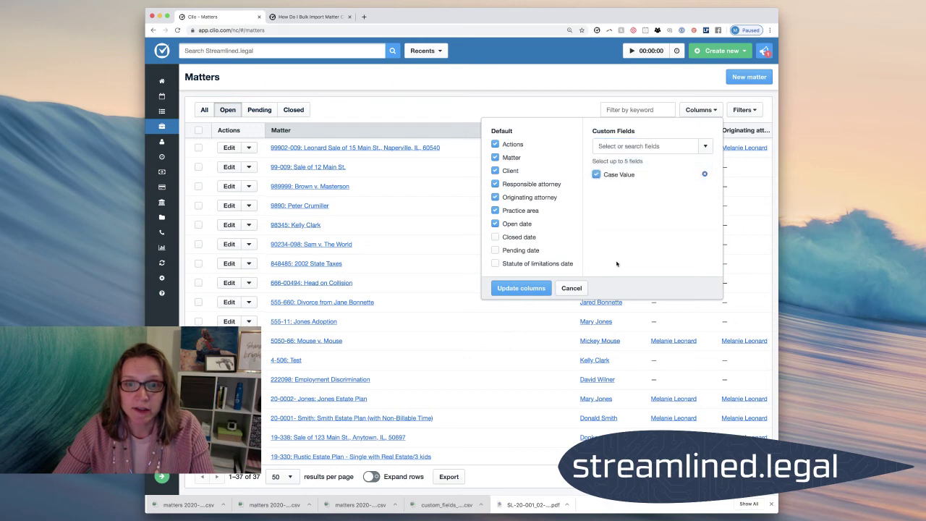
pyautogui.click(495, 144)
pyautogui.click(494, 184)
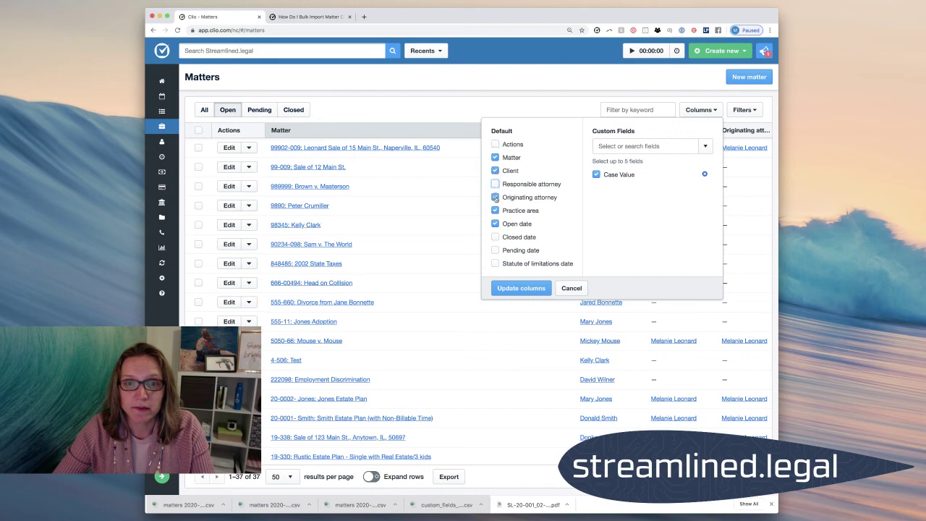
pyautogui.click(495, 197)
pyautogui.click(494, 210)
pyautogui.click(494, 224)
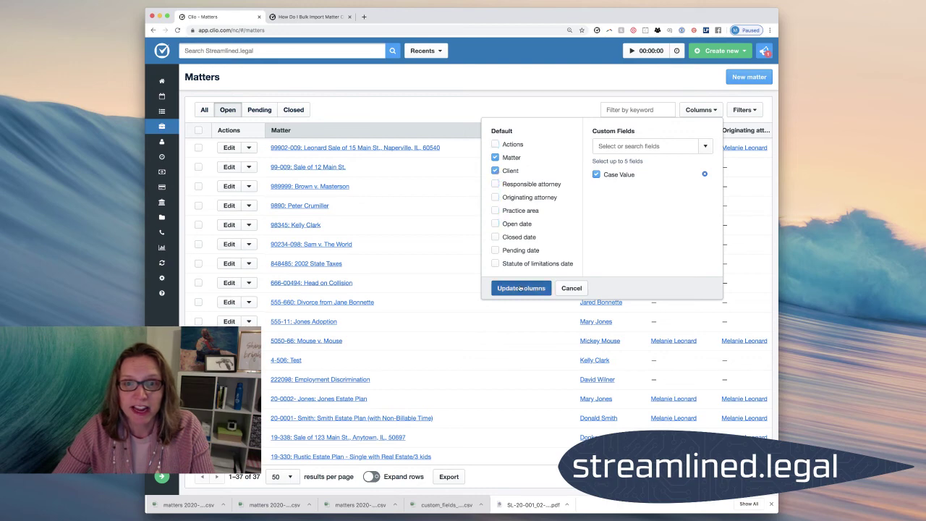
pyautogui.click(519, 287)
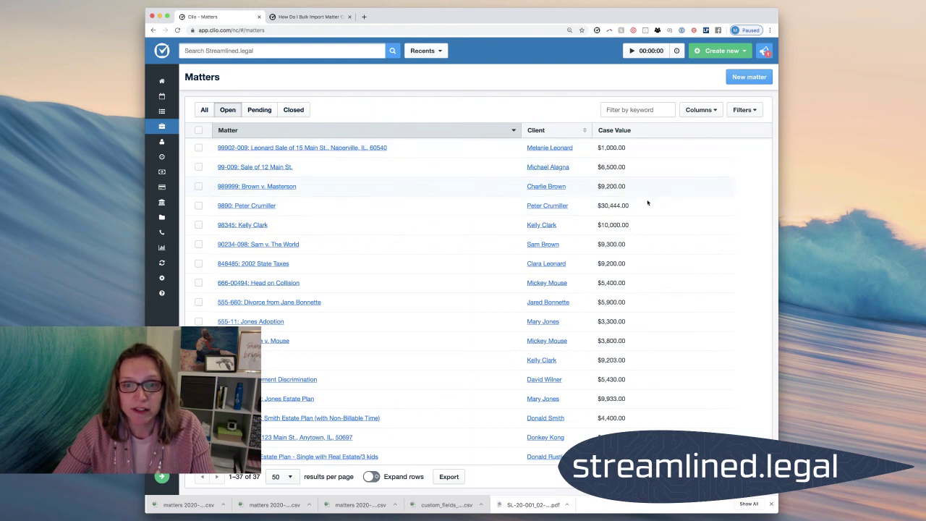
pyautogui.scroll(-10, 647, 271)
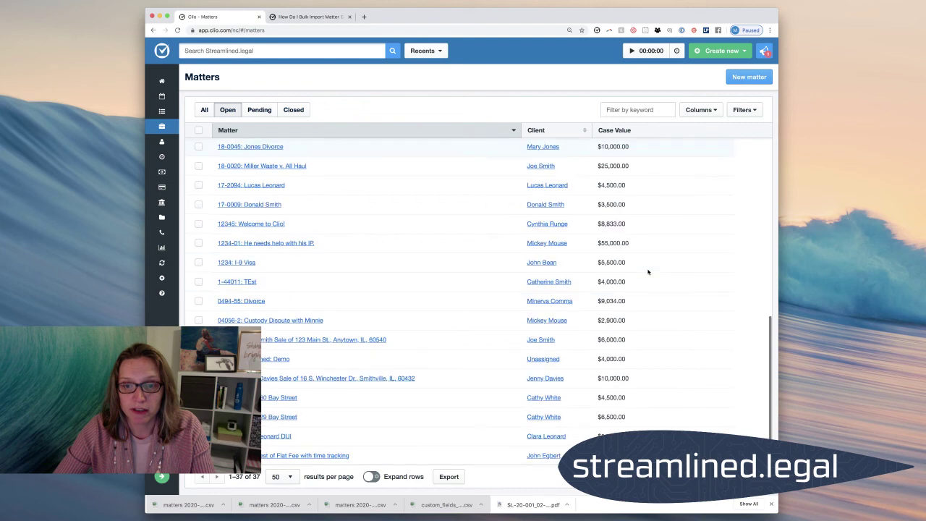
pyautogui.scroll(10, 648, 271)
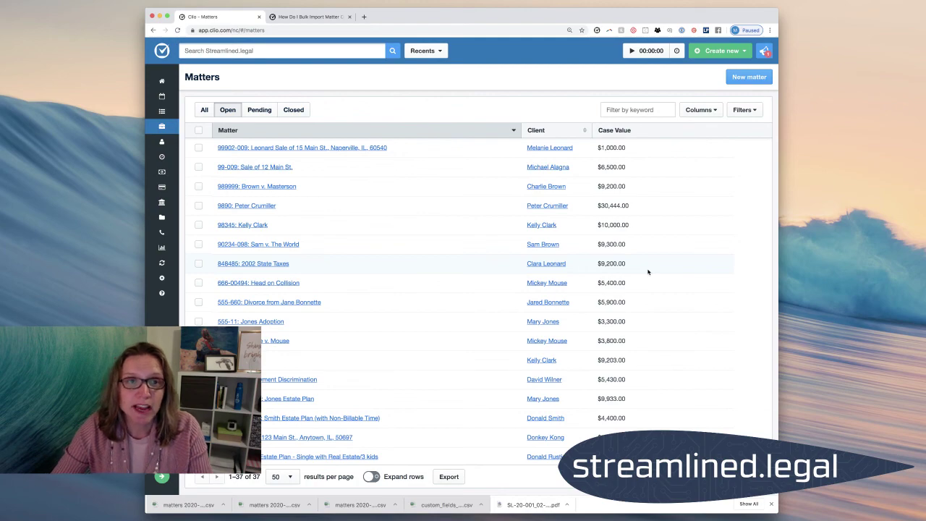
pyautogui.click(331, 19)
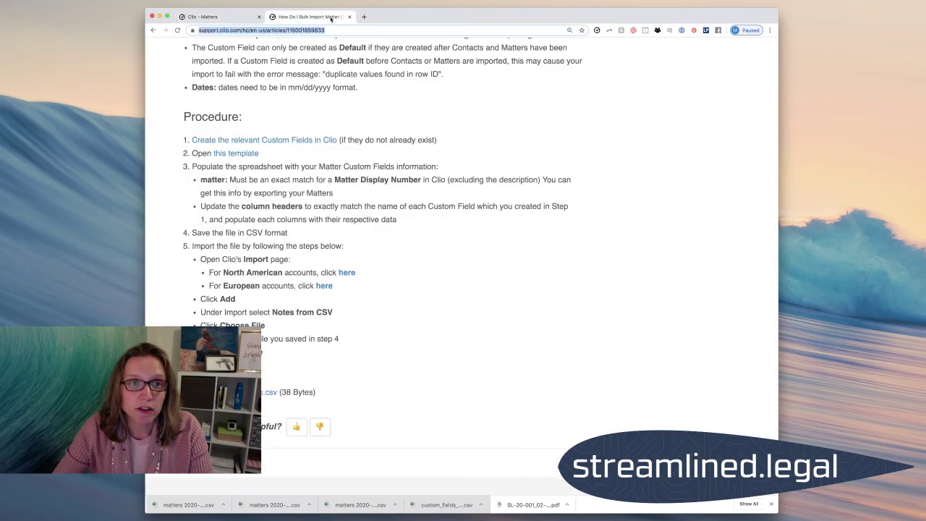
pyautogui.press('Return')
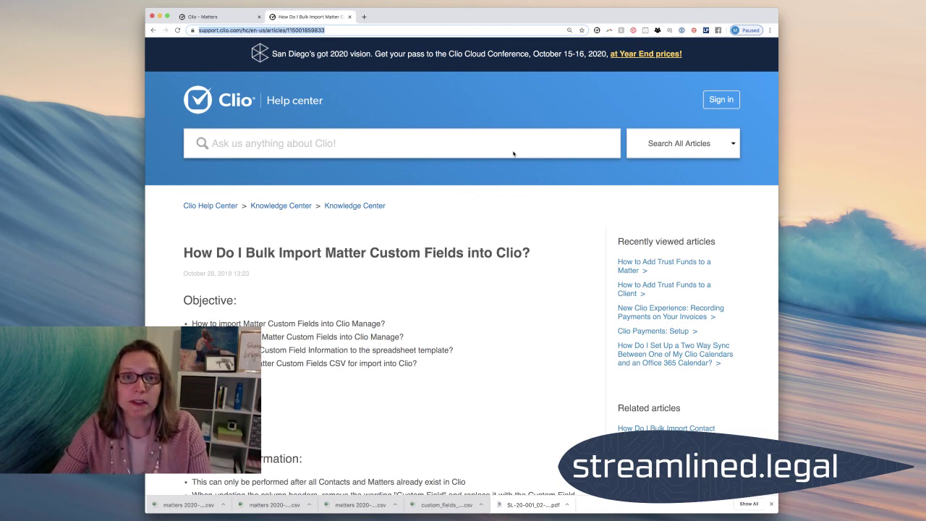
pyautogui.click(230, 17)
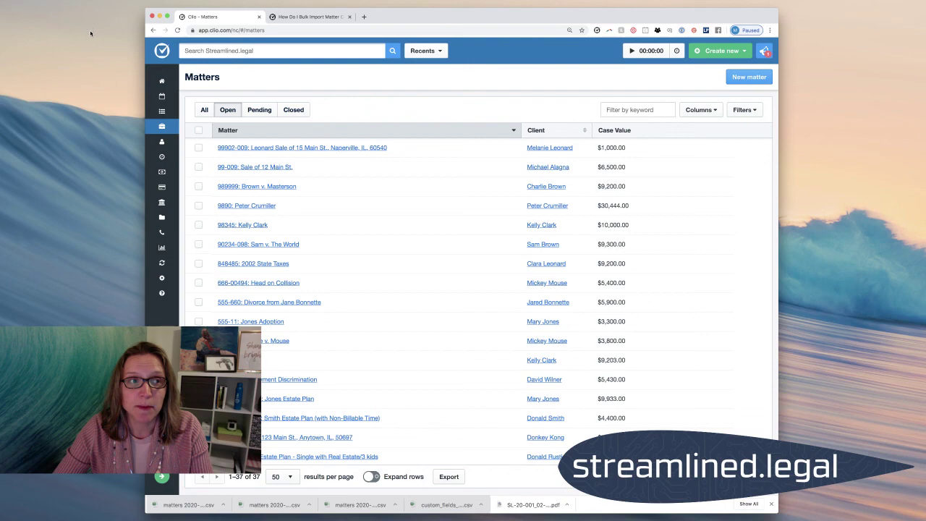
pyautogui.click(56, 22)
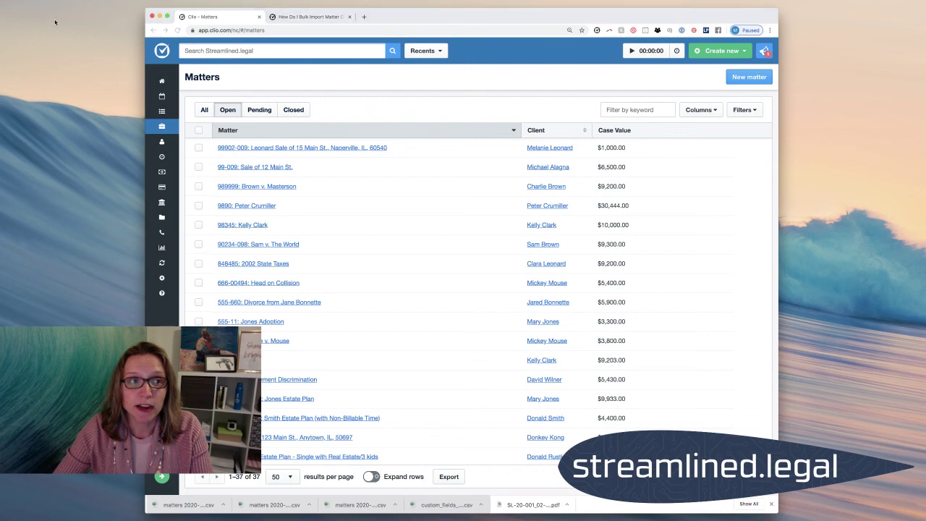